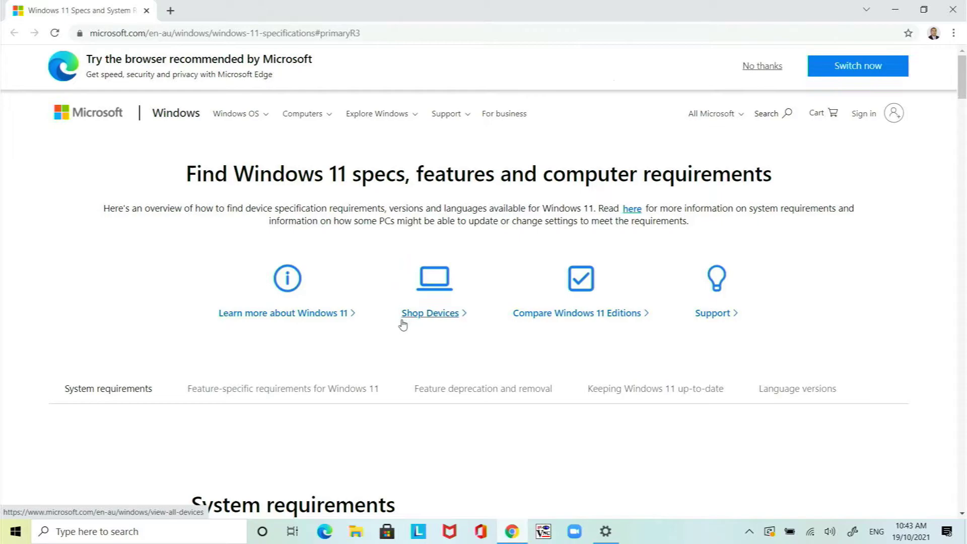
# Review the Windows 11 specs page and download the PC Health Check .msi installer.
pyautogui.scroll(-7, 403, 325)
pyautogui.scroll(-7, 403, 324)
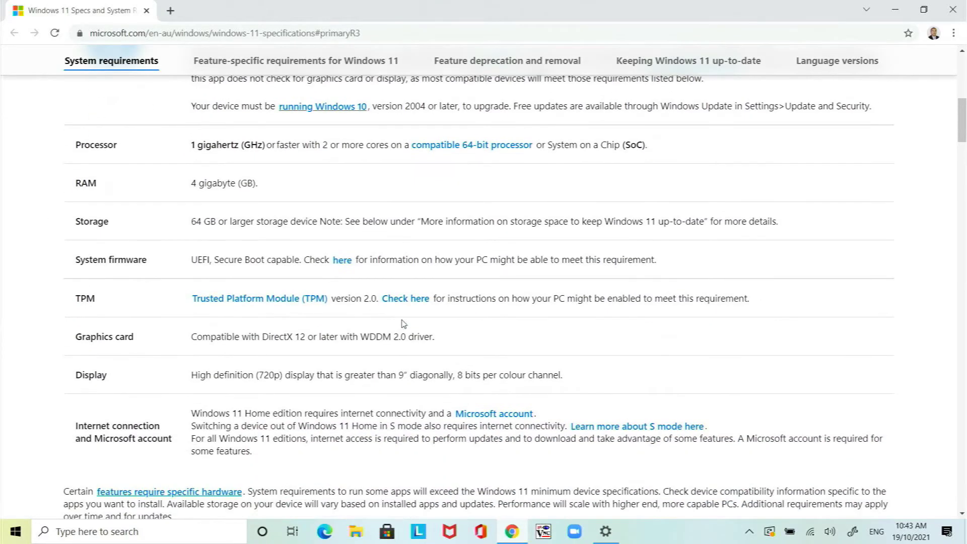
pyautogui.scroll(-14, 403, 319)
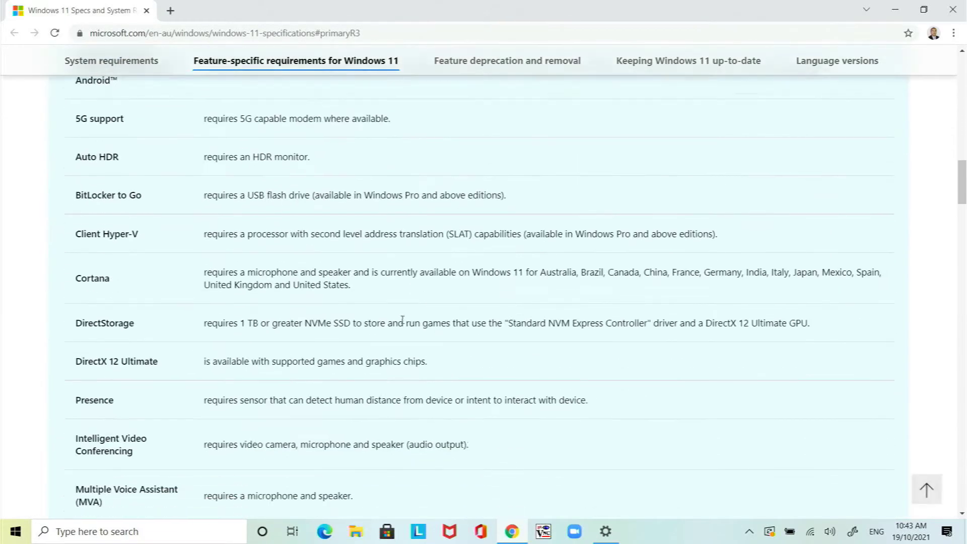
pyautogui.scroll(-20, 402, 323)
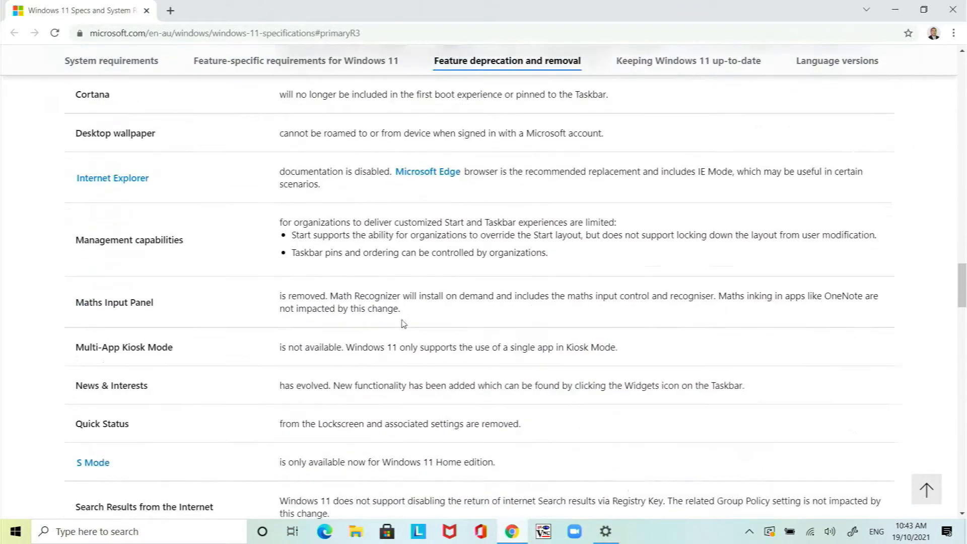
pyautogui.scroll(-7, 403, 323)
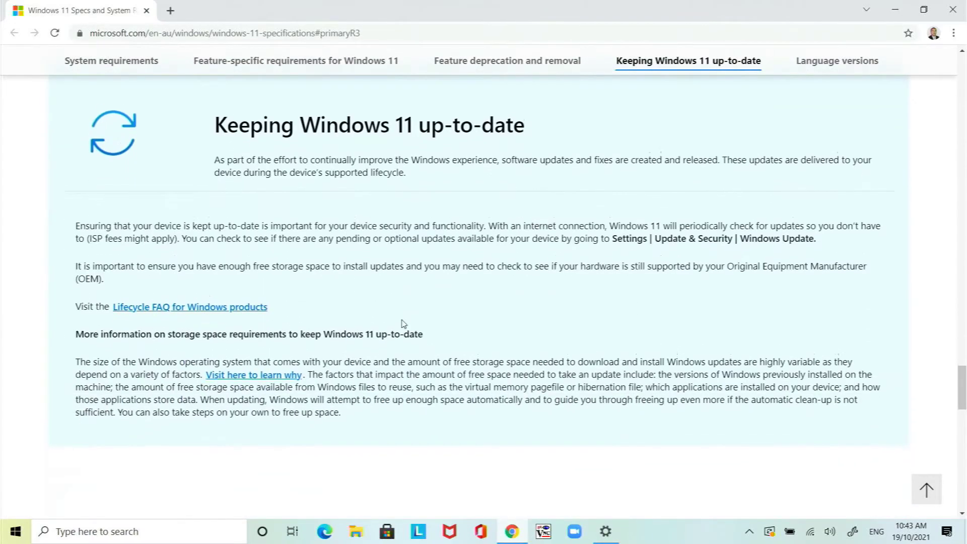
pyautogui.scroll(-9, 402, 323)
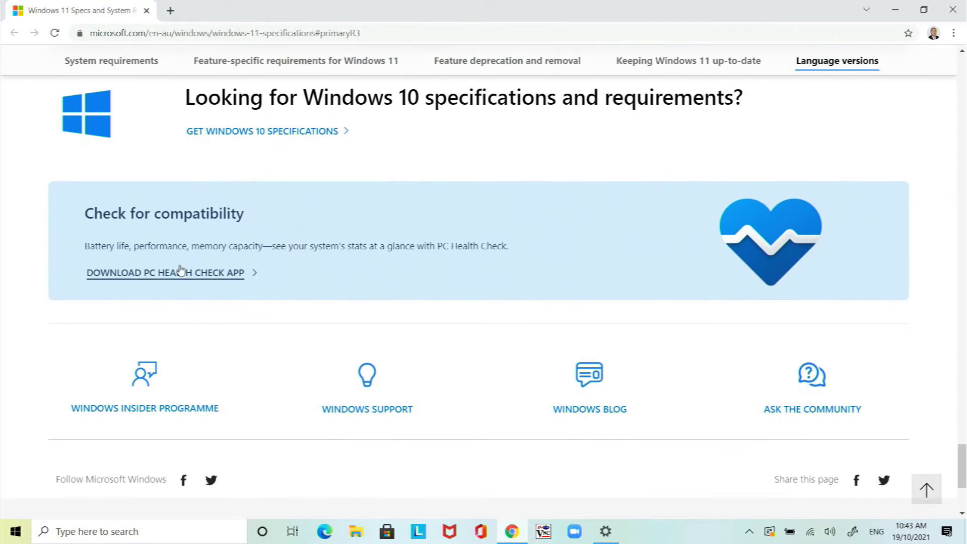
pyautogui.click(213, 281)
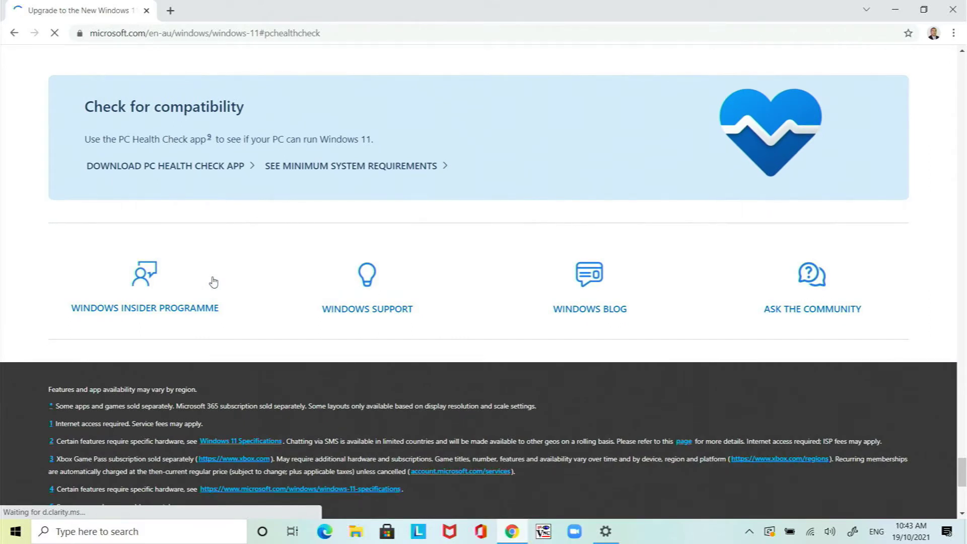
pyautogui.click(191, 168)
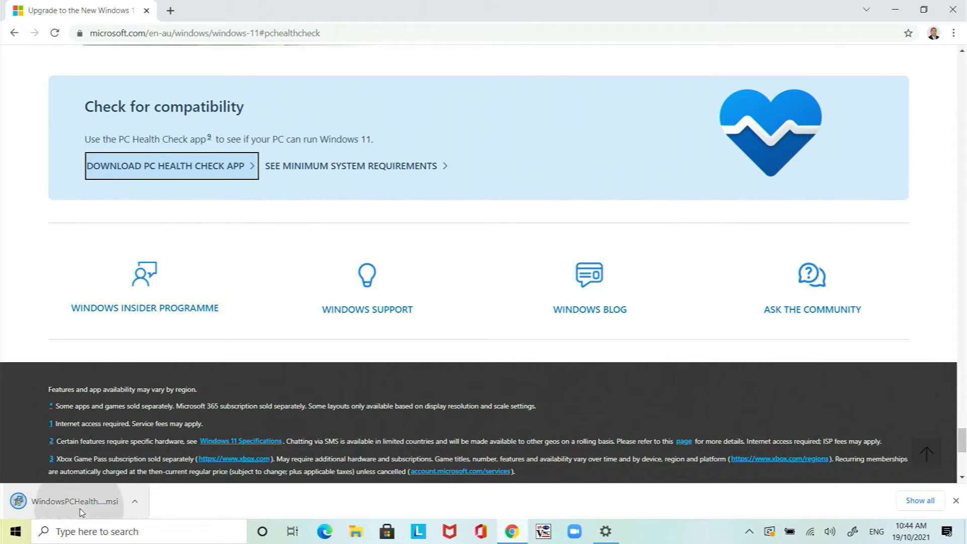
# Install PC Health Check from the downloaded .msi, accepting the licence terms.
pyautogui.click(76, 501)
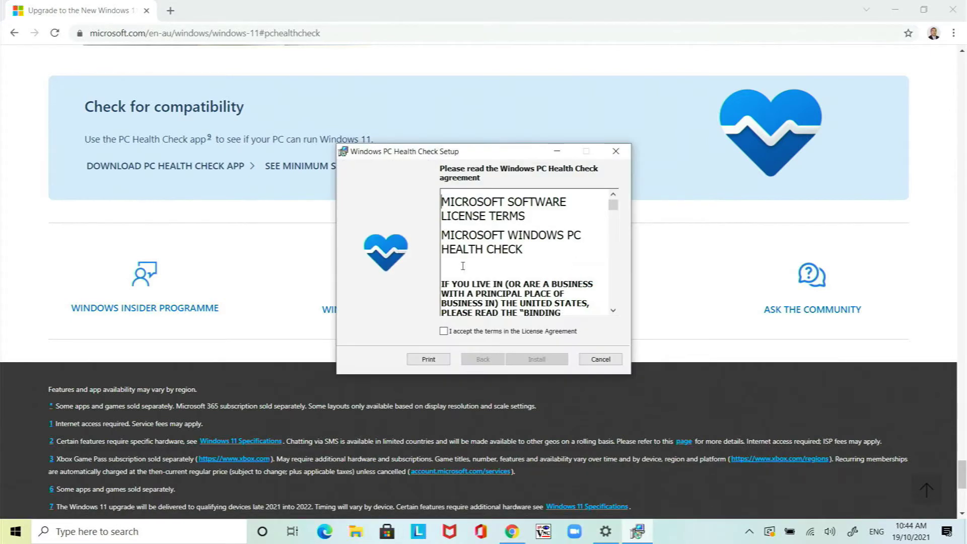
pyautogui.click(461, 331)
pyautogui.click(526, 359)
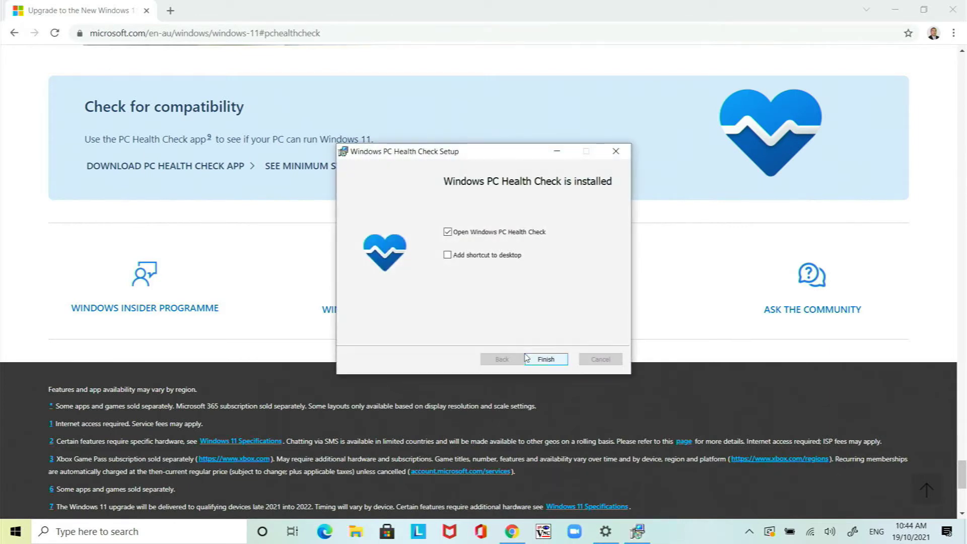
pyautogui.click(557, 360)
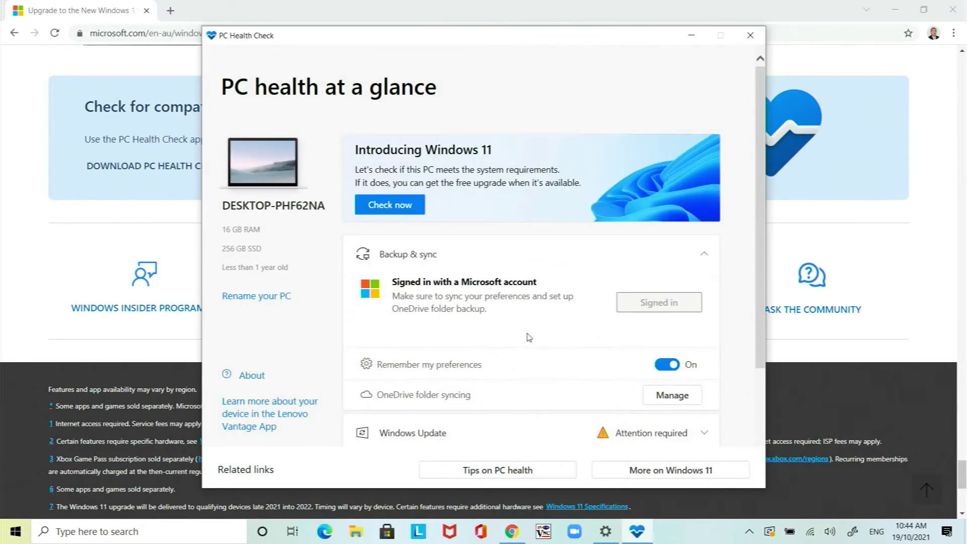
# Run the Windows 11 compatibility check, review all requirement results, and close the summary.
pyautogui.click(409, 204)
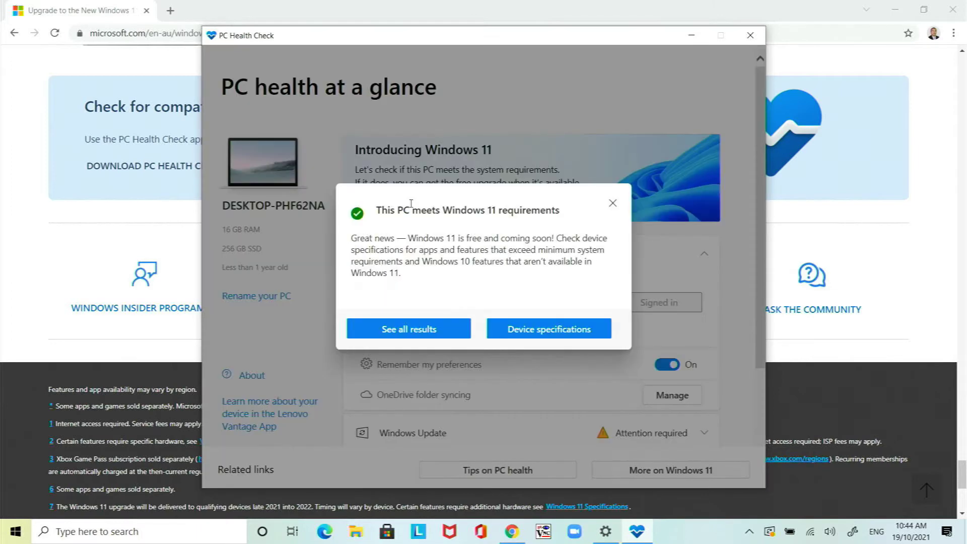
pyautogui.click(423, 329)
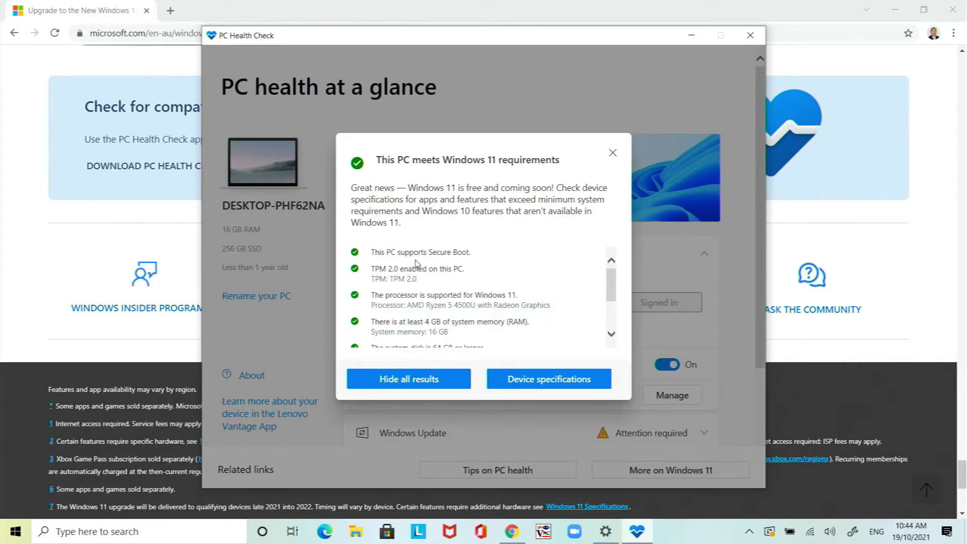
pyautogui.scroll(-2, 422, 274)
pyautogui.scroll(-2, 422, 273)
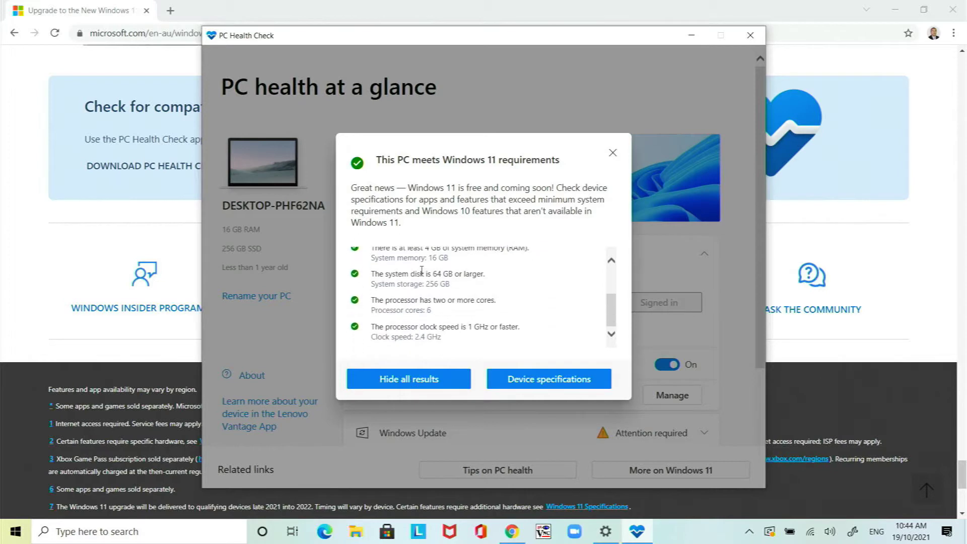
pyautogui.scroll(1, 422, 272)
pyautogui.scroll(-1, 422, 271)
pyautogui.click(613, 153)
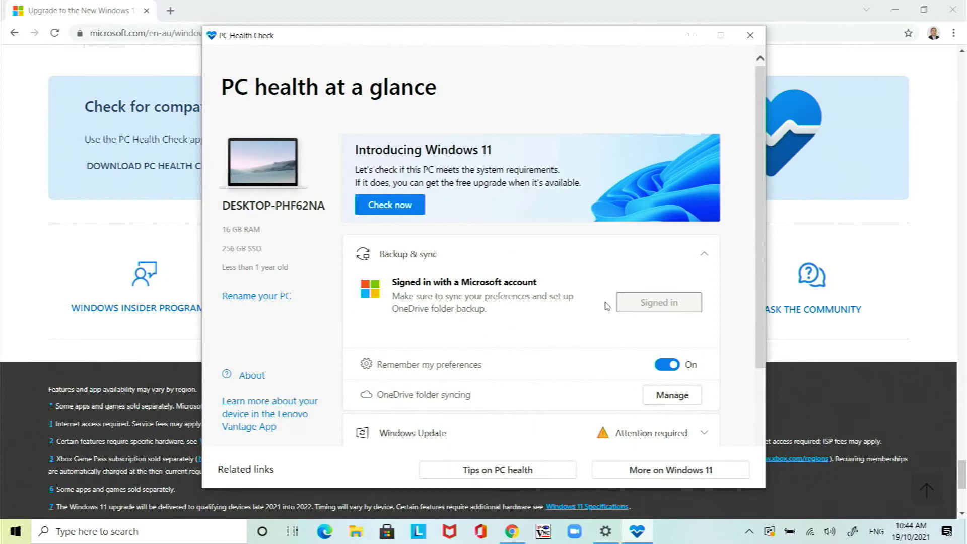
pyautogui.scroll(-3, 606, 306)
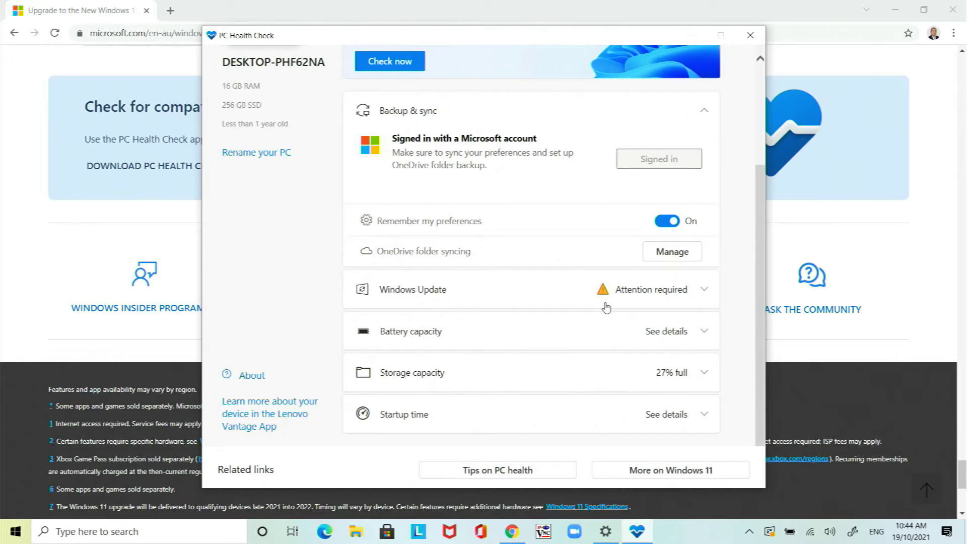
# Search 'windows 11 download' and download the Installation Assistant from Microsoft's Download Windows 11 page.
pyautogui.click(606, 307)
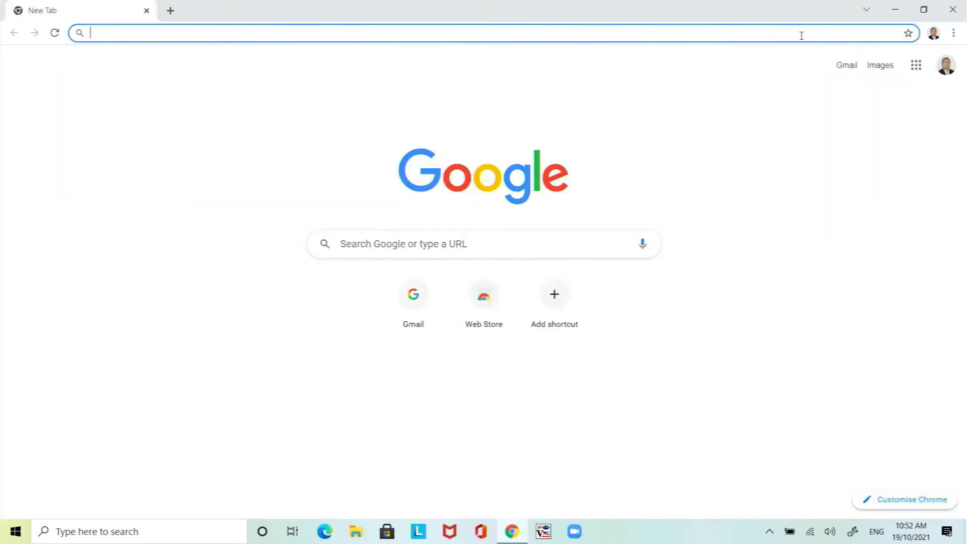
pyautogui.write('windows 11 d')
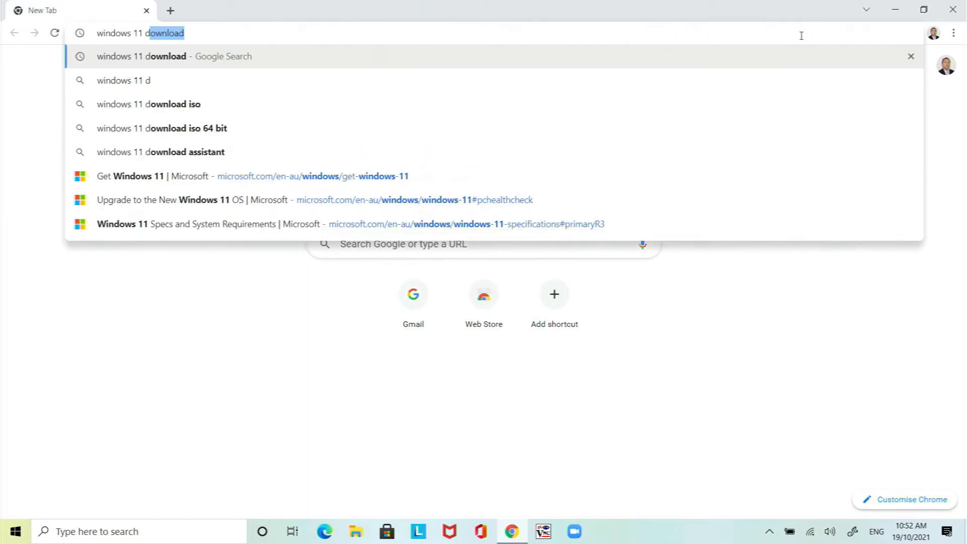
pyautogui.write('ownlo')
pyautogui.press('Return')
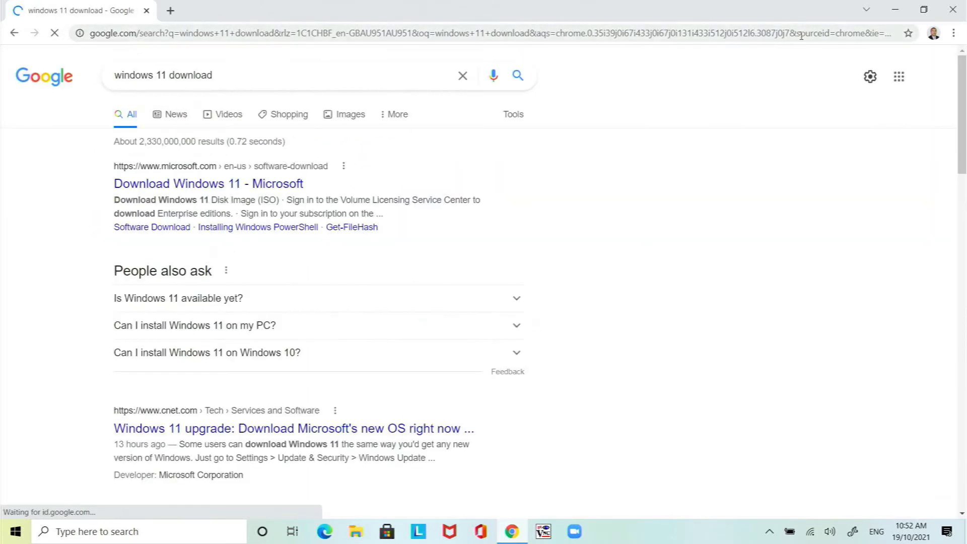
pyautogui.click(244, 185)
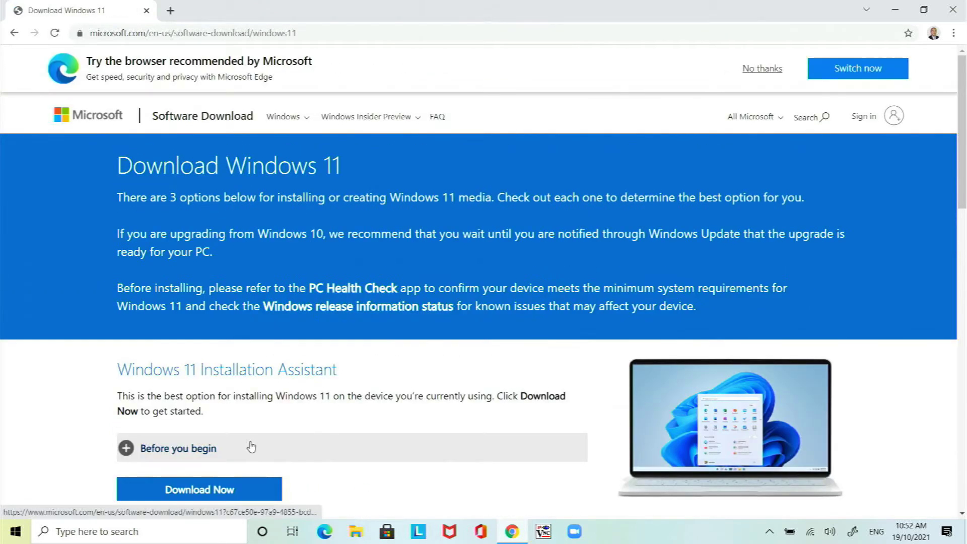
pyautogui.scroll(-2, 250, 443)
pyautogui.scroll(-3, 250, 442)
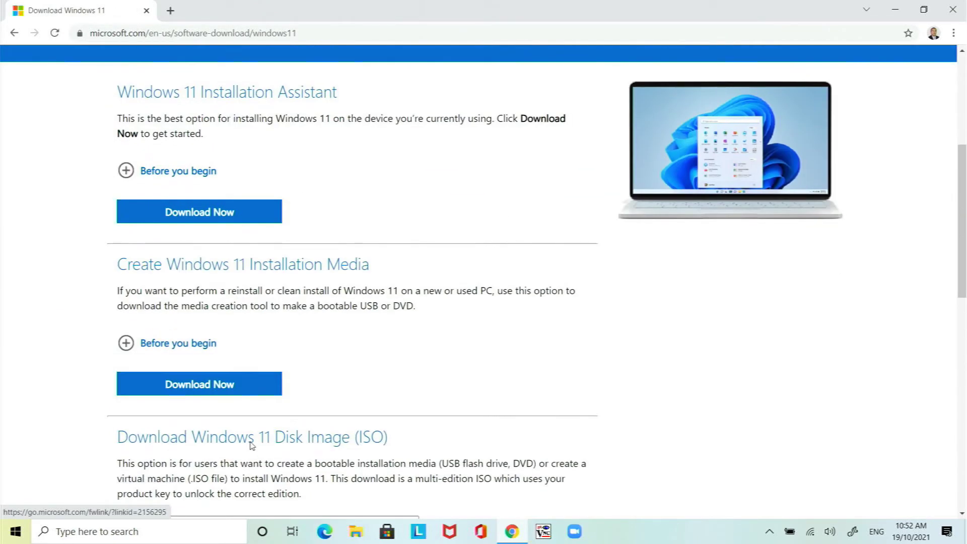
pyautogui.click(193, 219)
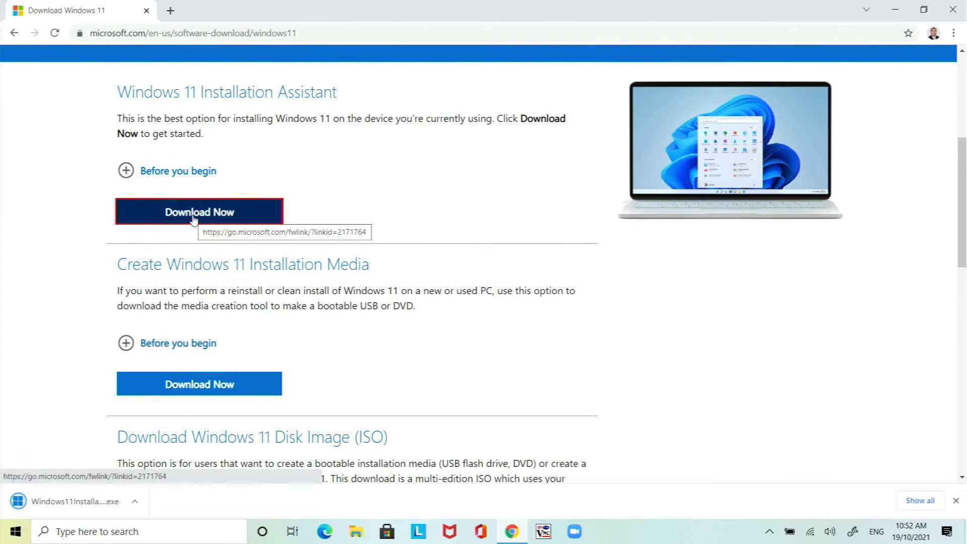
# Run the downloaded Installation Assistant and accept the licence terms to start the Windows 11 install.
pyautogui.click(68, 505)
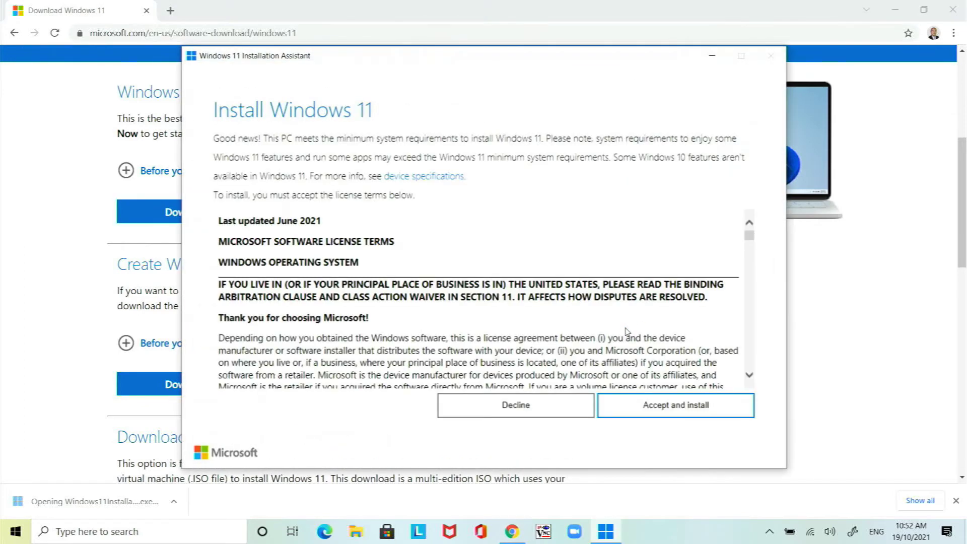
pyautogui.click(645, 405)
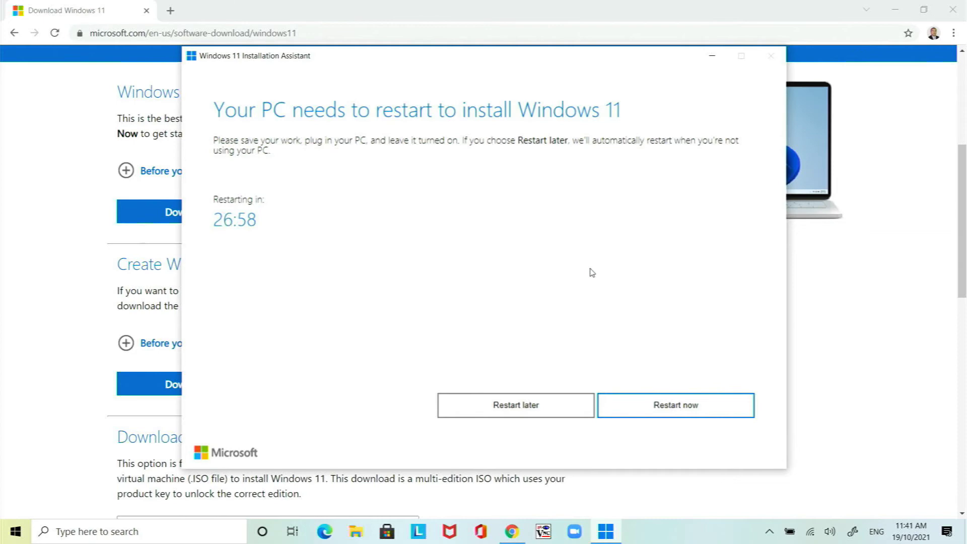
# Restart the PC to finish the Windows 11 upgrade, dismissing the sign-out notice.
pyautogui.click(632, 412)
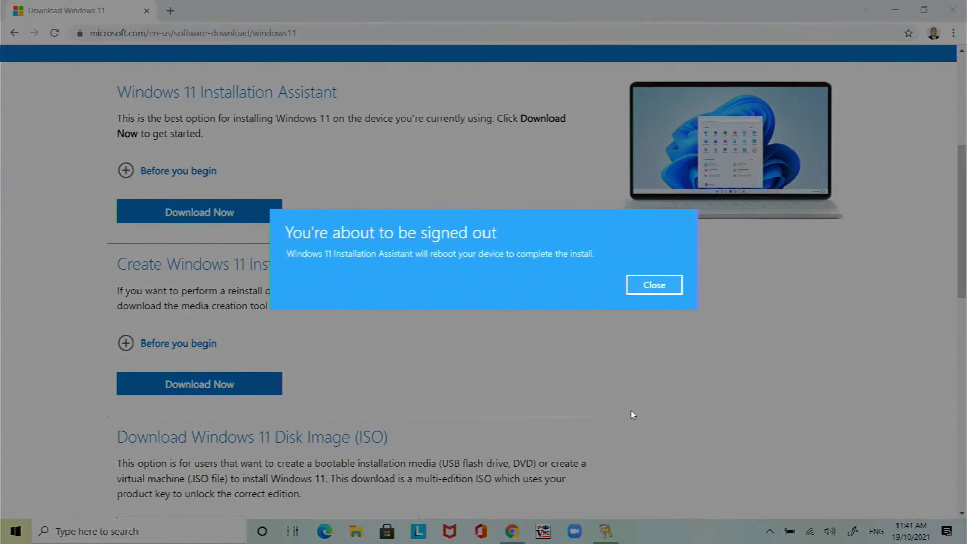
pyautogui.click(653, 285)
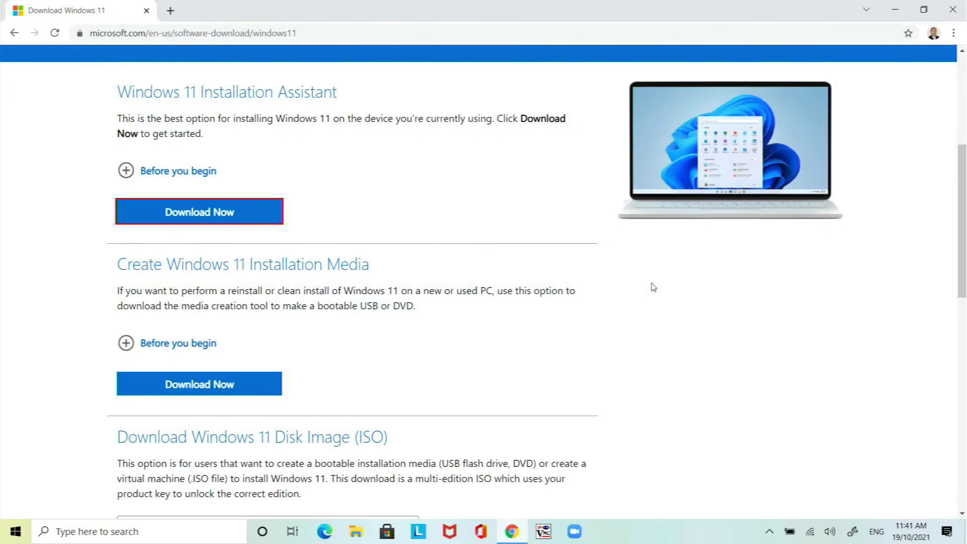
pyautogui.click(16, 531)
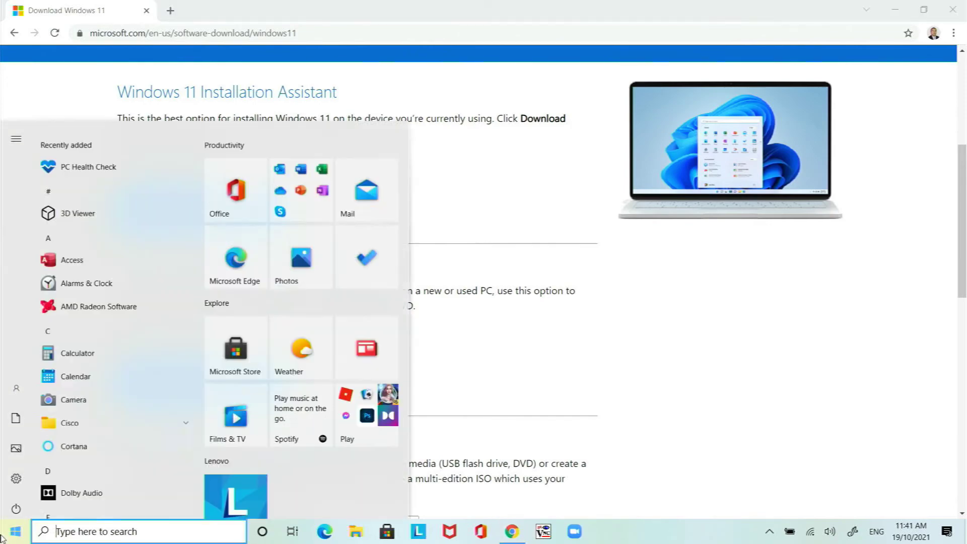
pyautogui.click(16, 503)
pyautogui.click(31, 473)
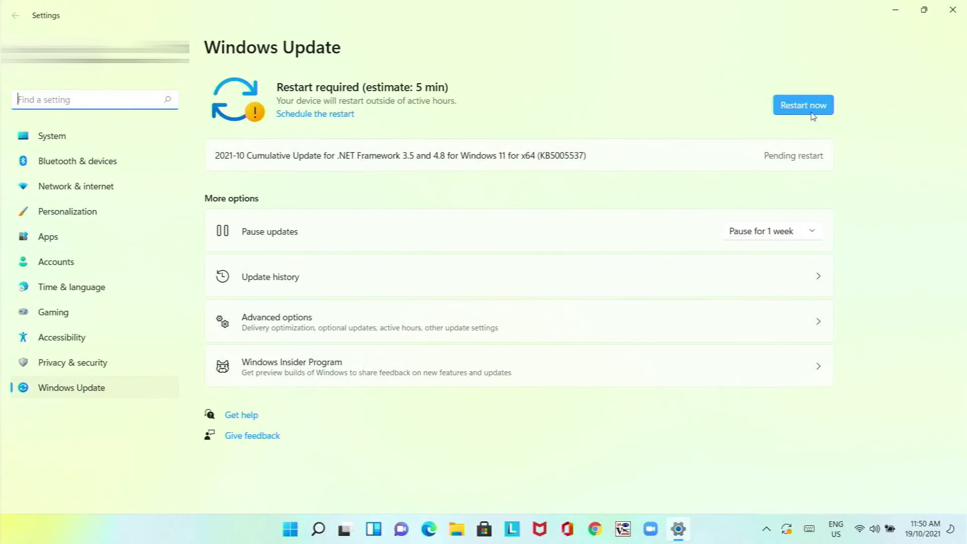
# Close the Windows Update settings window.
pyautogui.click(812, 113)
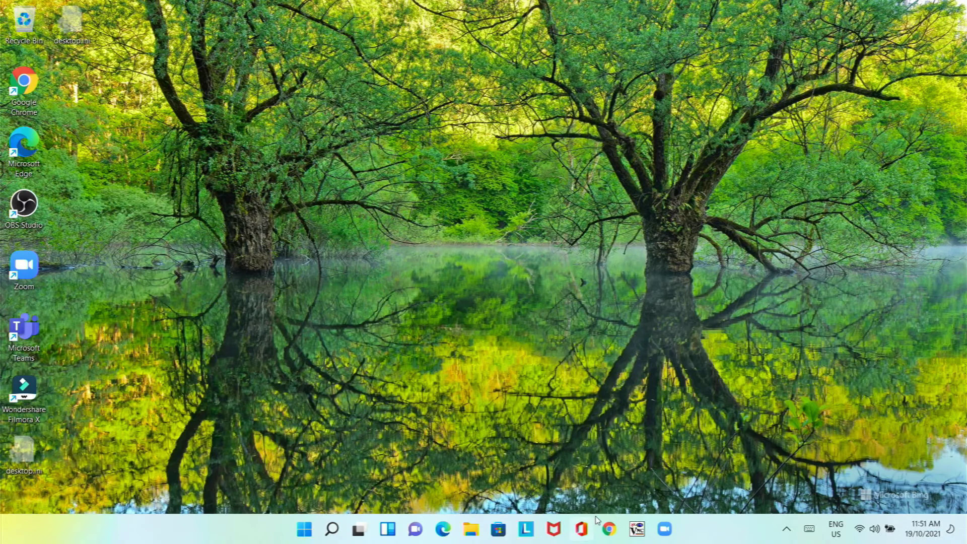
# Snap a Google Chrome window into the top-right quarter of the screen.
pyautogui.click(613, 532)
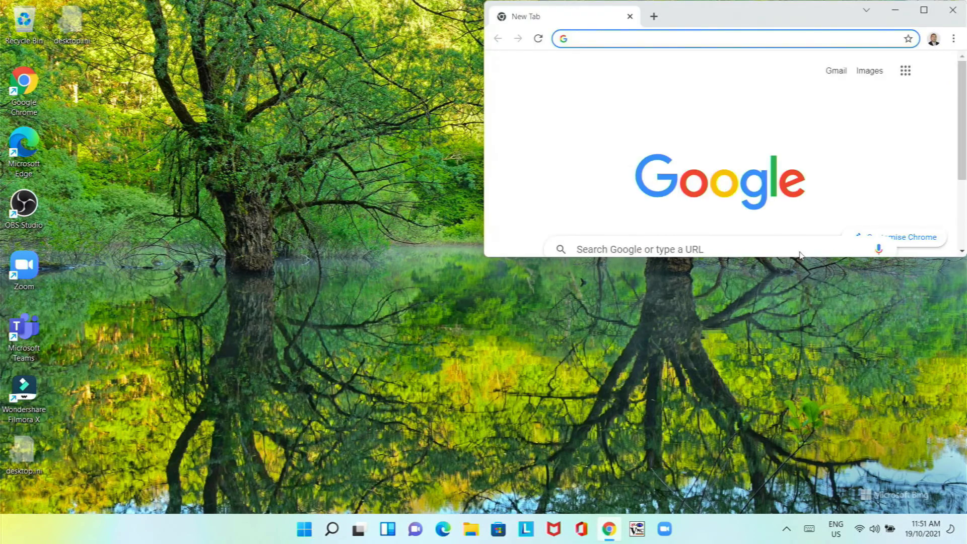
pyautogui.click(924, 10)
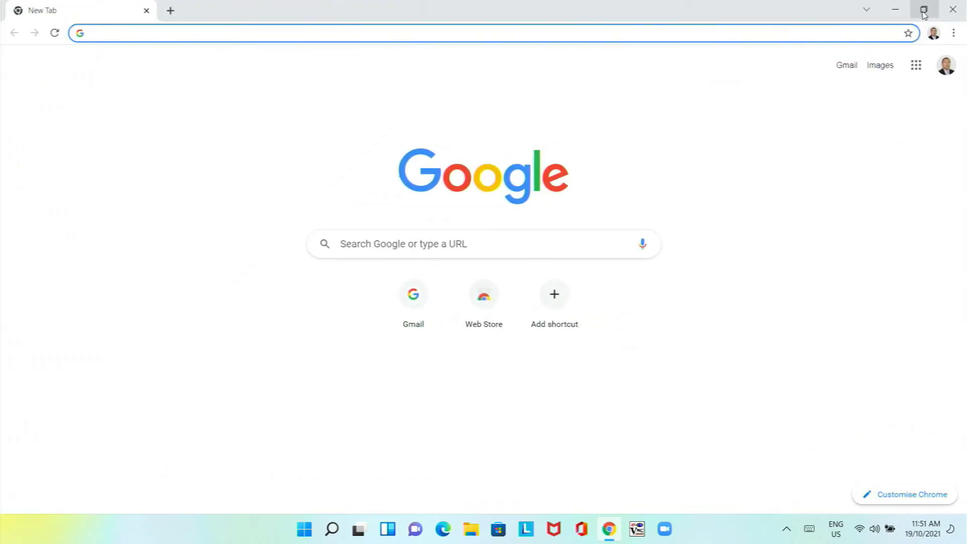
pyautogui.moveTo(924, 14)
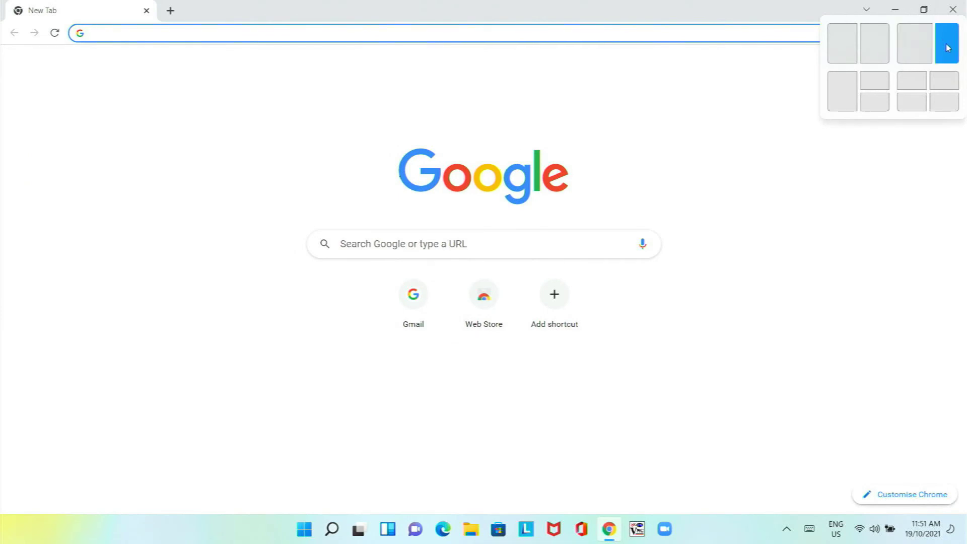
pyautogui.click(935, 84)
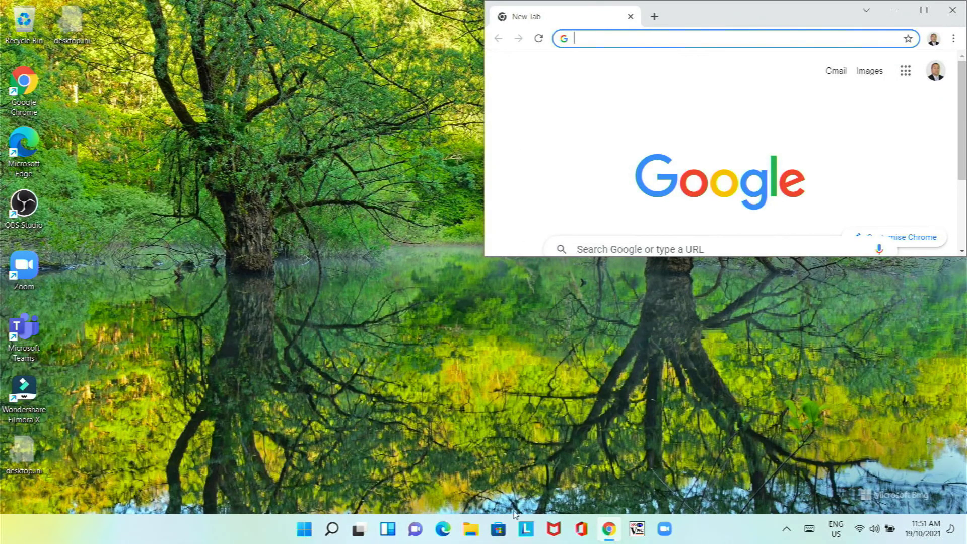
# Snap the Office app into the top-left quarter of the screen.
pyautogui.click(582, 529)
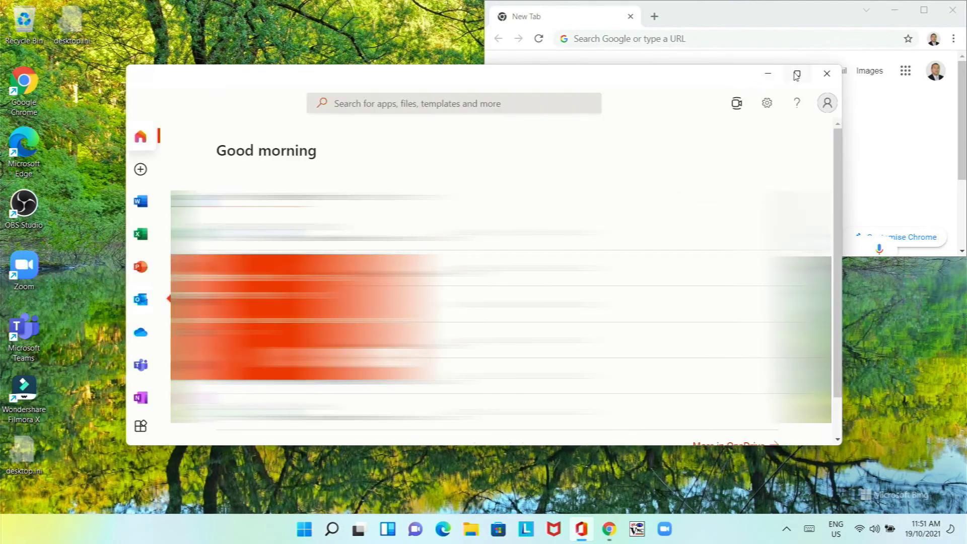
pyautogui.moveTo(797, 73)
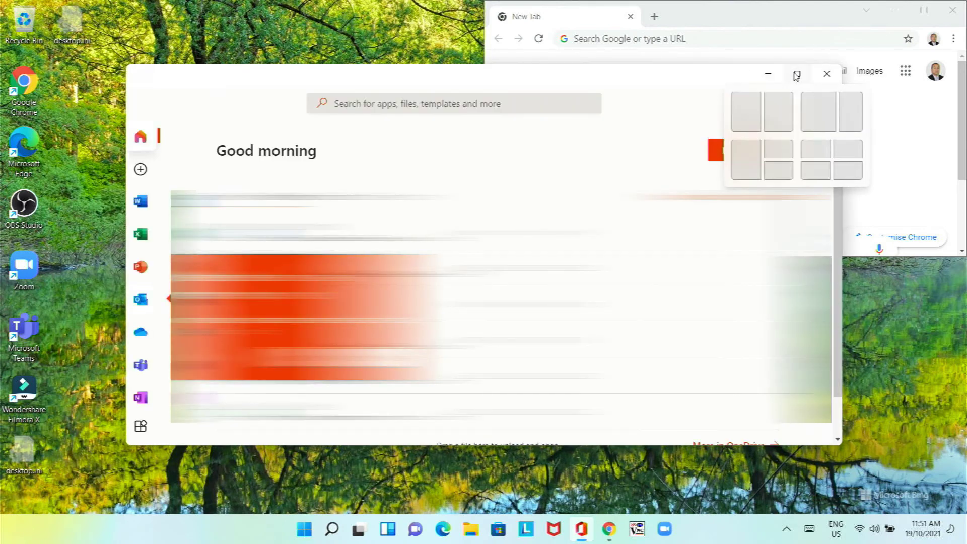
pyautogui.click(824, 155)
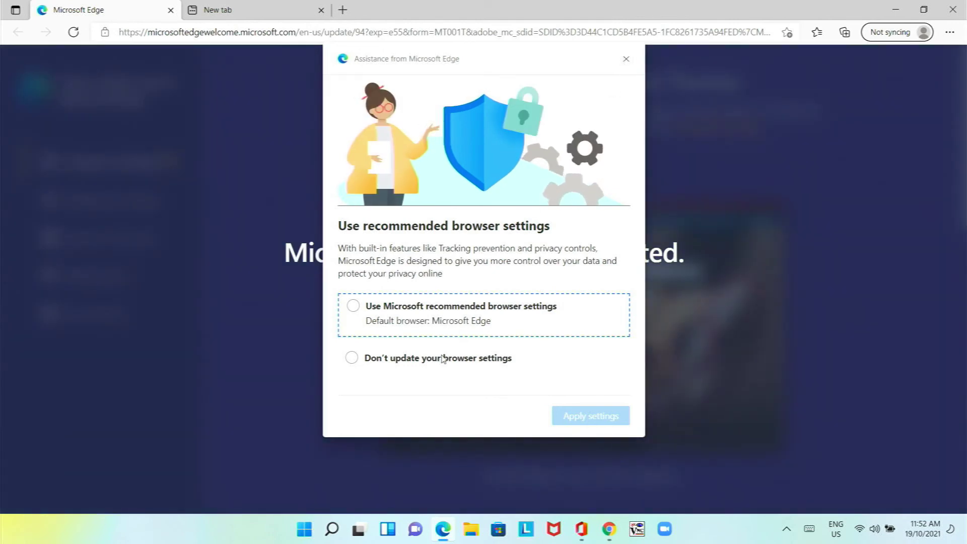
# Keep Edge's current browser settings and snap Edge into the bottom-left quarter.
pyautogui.click(442, 358)
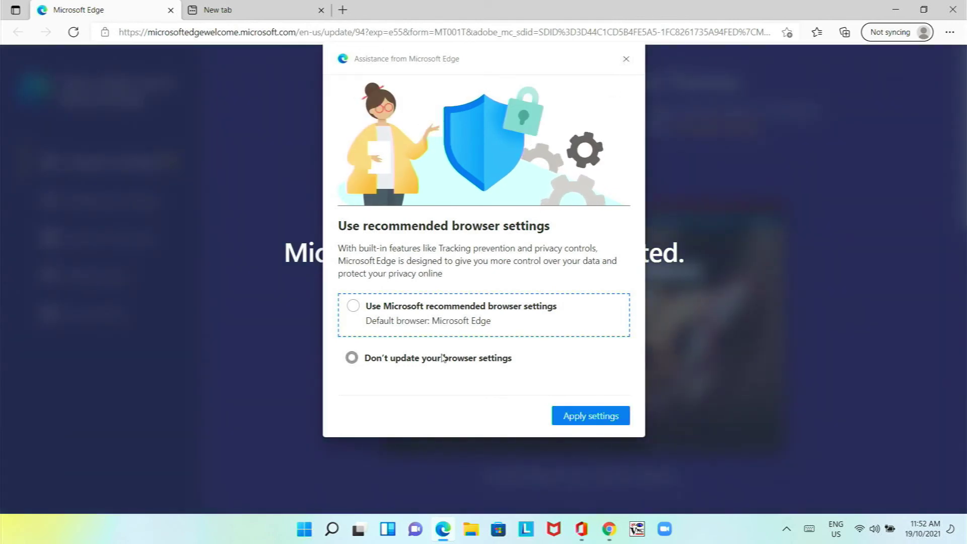
pyautogui.click(569, 414)
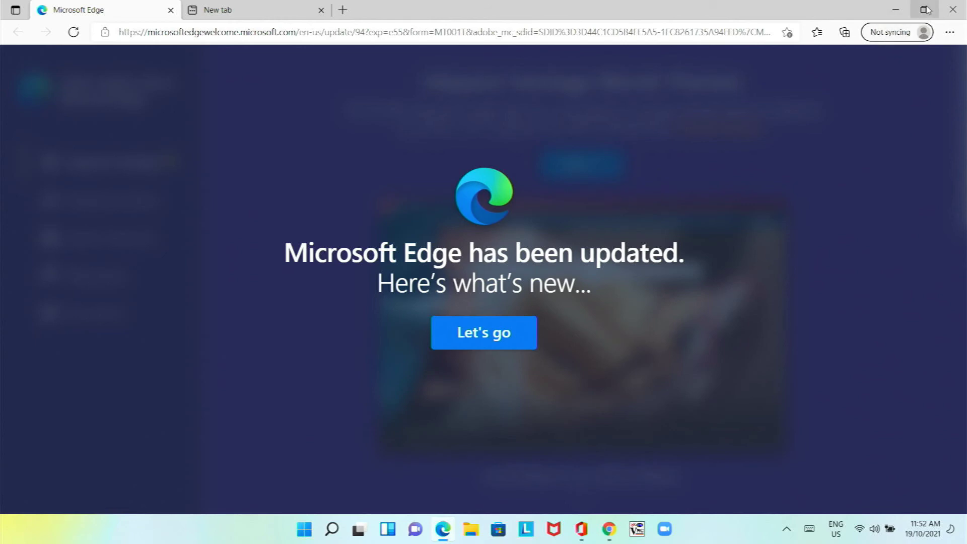
pyautogui.moveTo(923, 10)
pyautogui.click(911, 101)
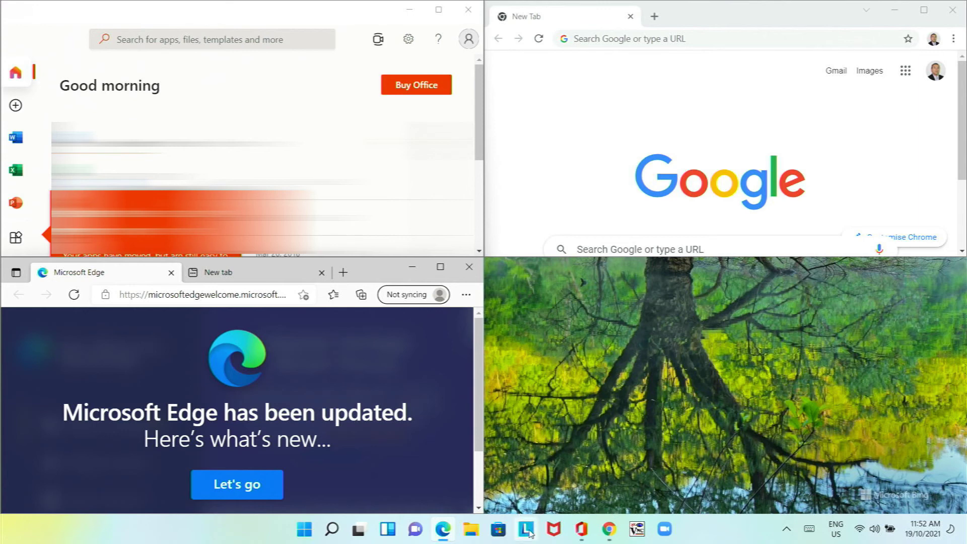
# Pull a new Chrome tab into its own window and snap it bottom-right.
pyautogui.click(662, 530)
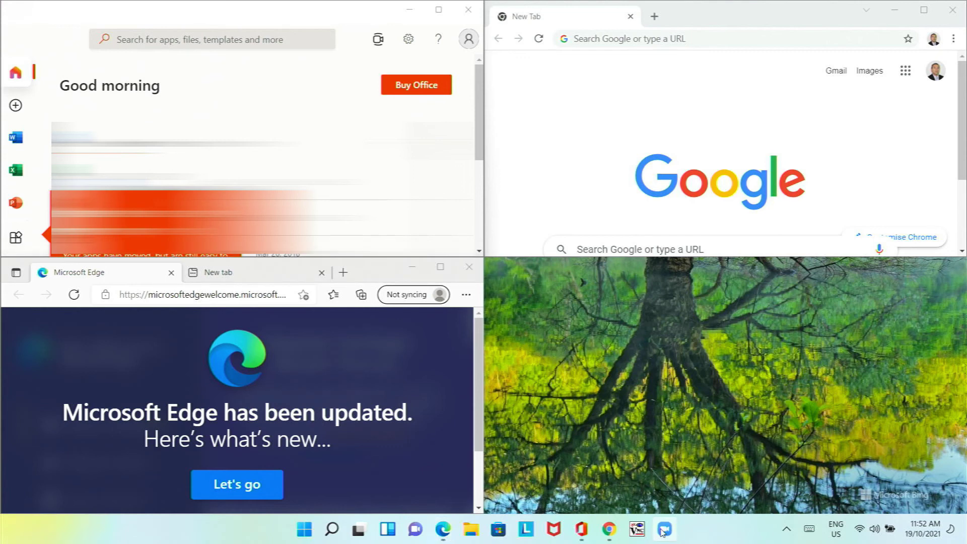
pyautogui.click(654, 16)
pyautogui.moveTo(675, 17); pyautogui.dragTo(692, 277)
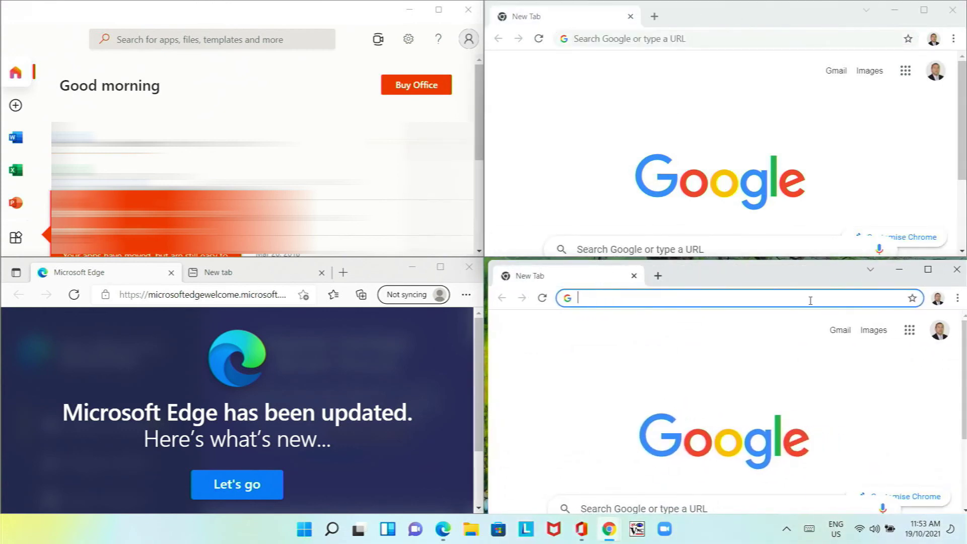
pyautogui.moveTo(926, 275)
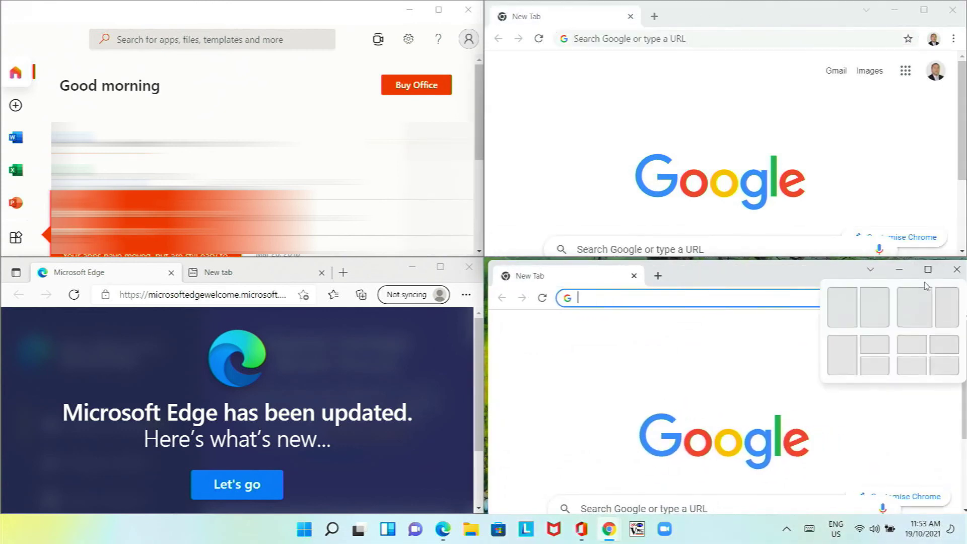
pyautogui.click(943, 367)
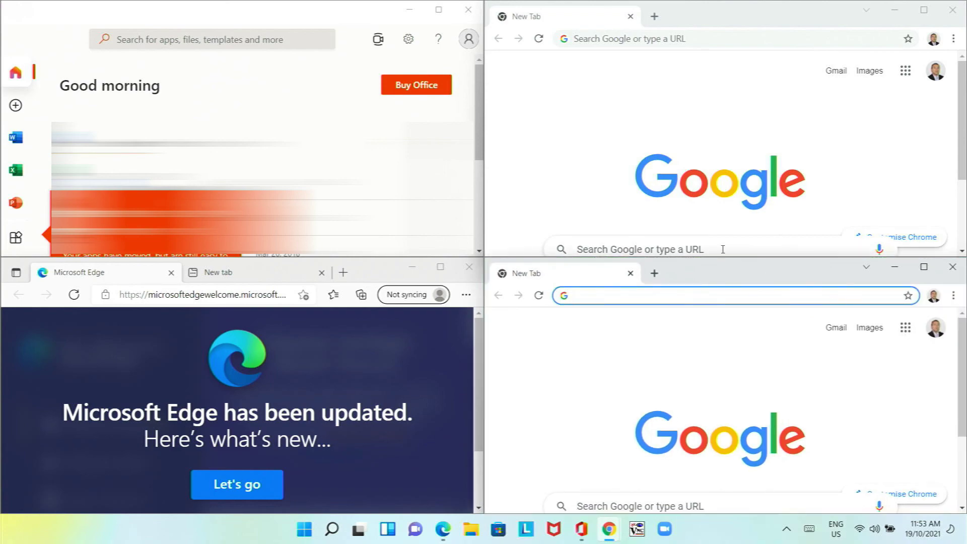